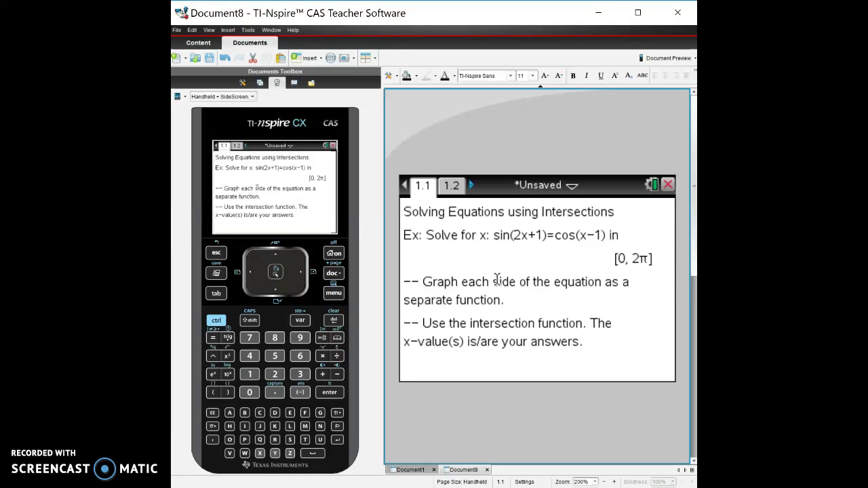
On graph page 1.2, move the f2 label beside its curve
{"action": "left_click", "coordinate": [452, 185]}
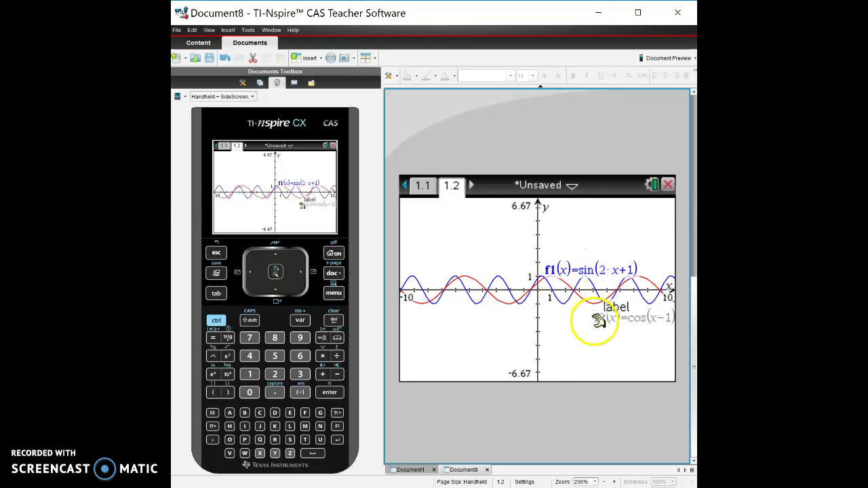
{"action": "left_click", "coordinate": [659, 319]}
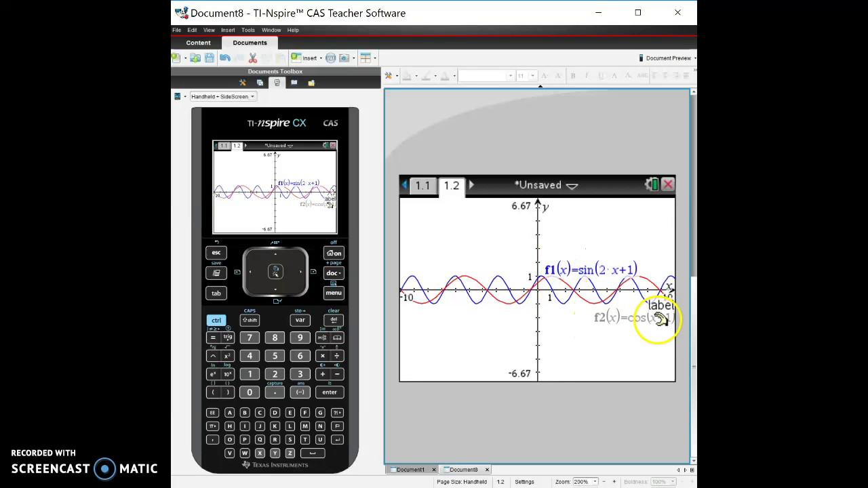
{"action": "left_click", "coordinate": [419, 187]}
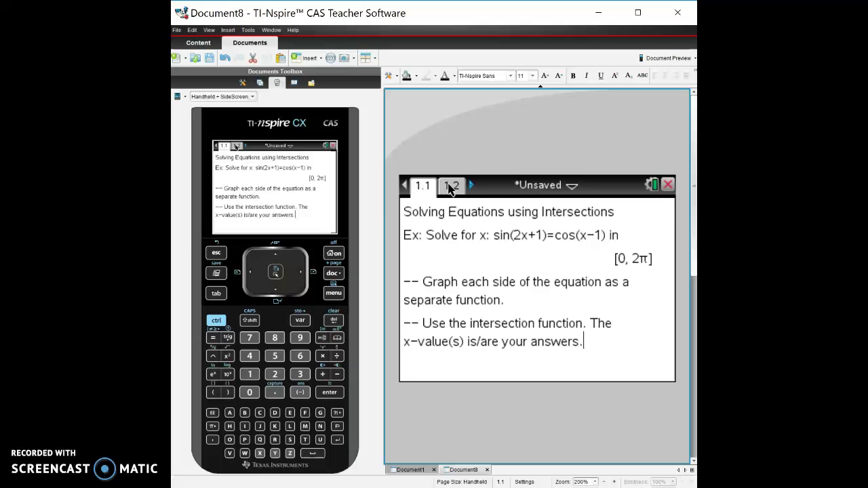
{"action": "left_click", "coordinate": [452, 187]}
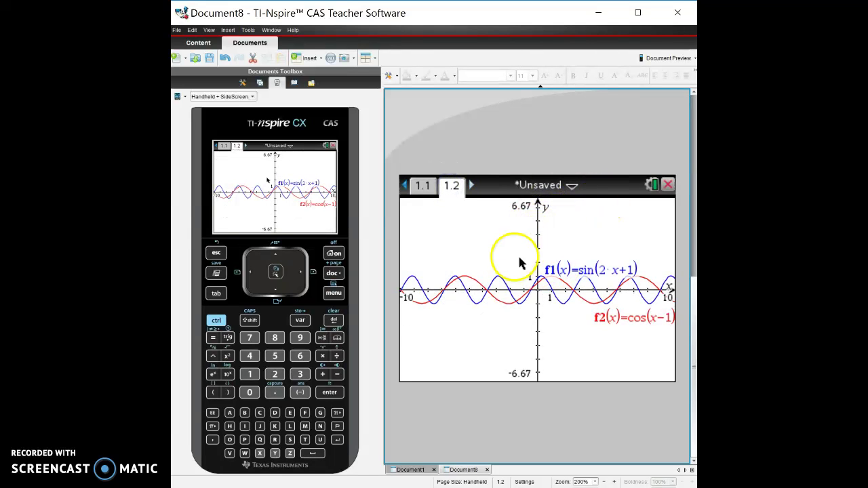
Apply Zoom – Trig so the window spans x from −6.28 to 6.28
{"action": "left_click", "coordinate": [334, 294]}
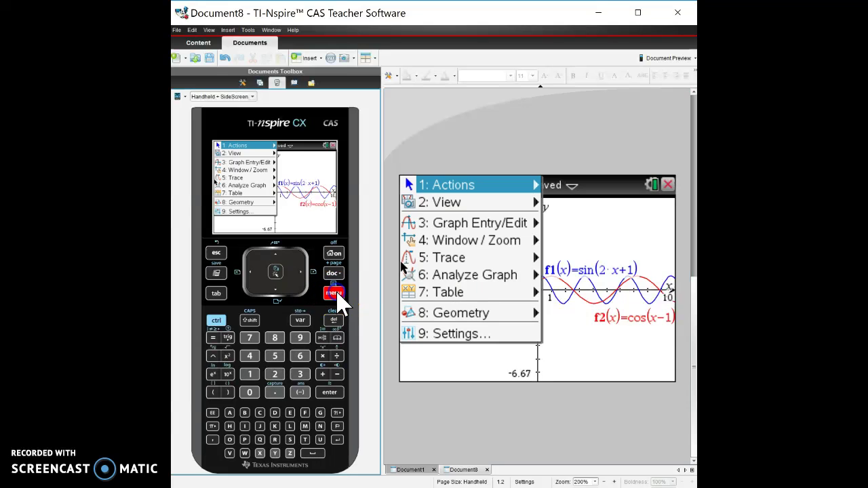
{"action": "left_click", "coordinate": [498, 232]}
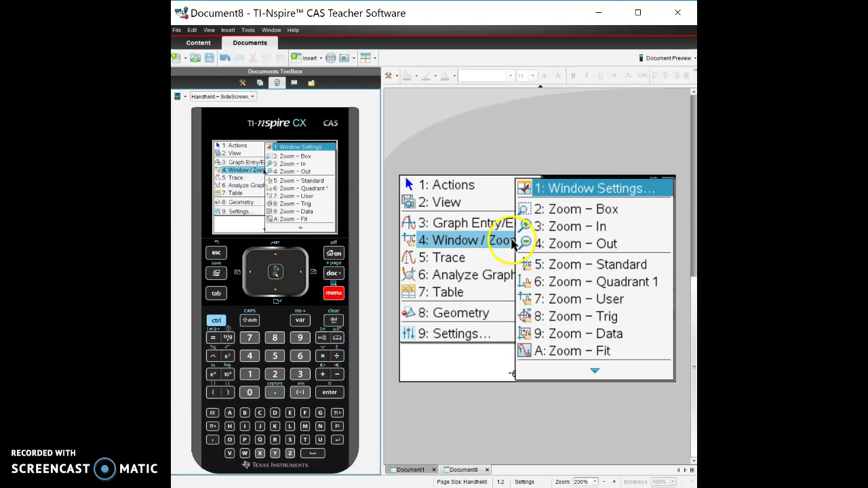
{"action": "left_click", "coordinate": [578, 317]}
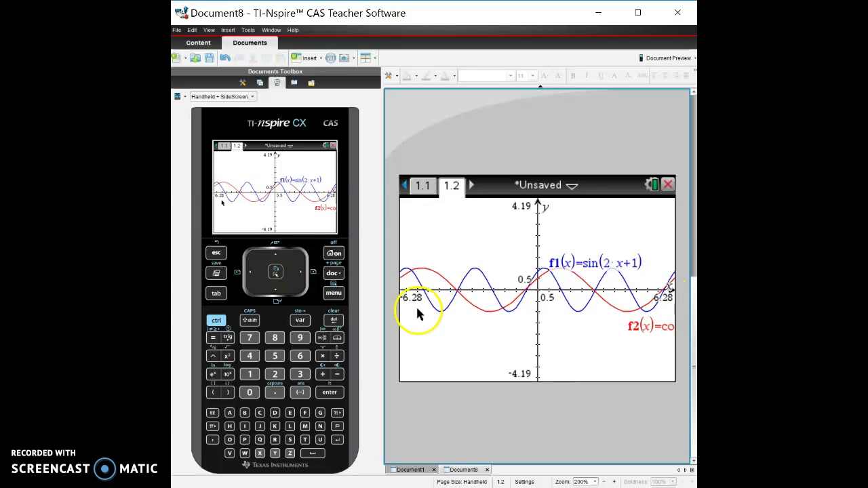
In Window Settings, set XMin to 0 and XMax to 2π
{"action": "left_click", "coordinate": [333, 294]}
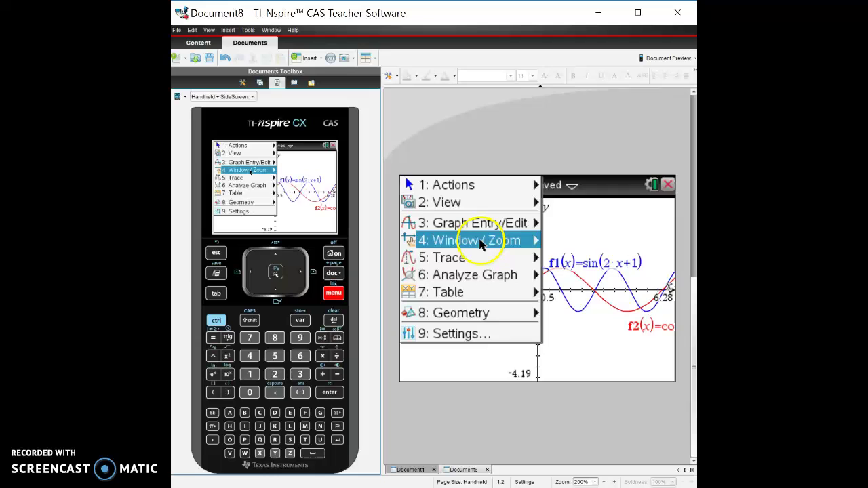
{"action": "left_click", "coordinate": [479, 243]}
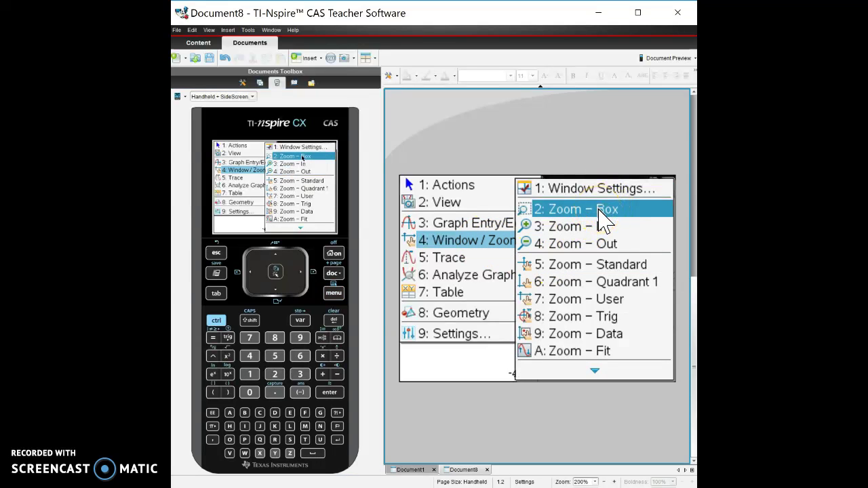
{"action": "left_click", "coordinate": [595, 189]}
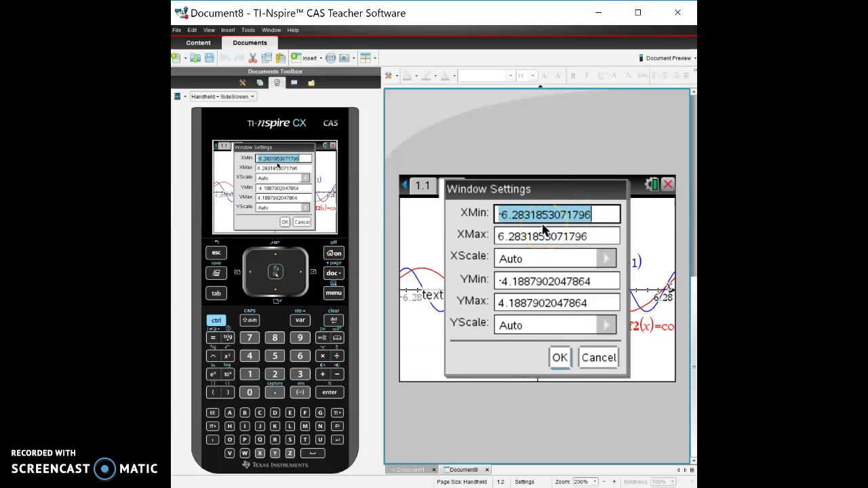
{"action": "type", "text": "0"}
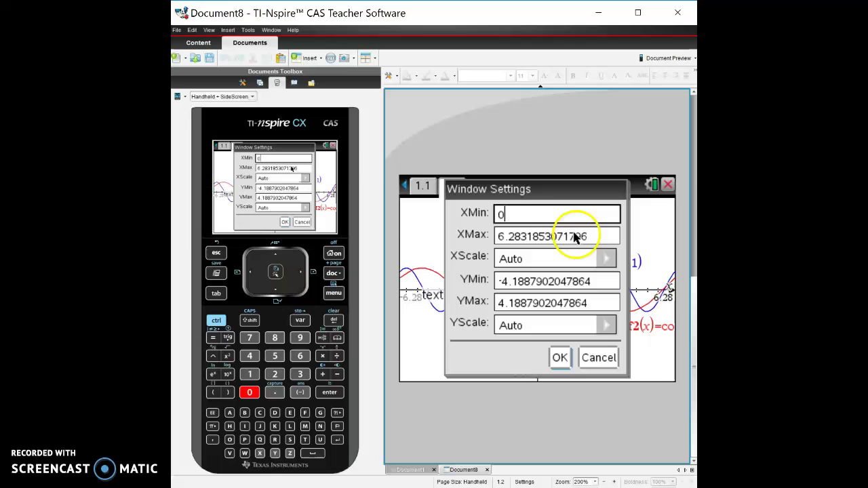
{"action": "left_click", "coordinate": [590, 237]}
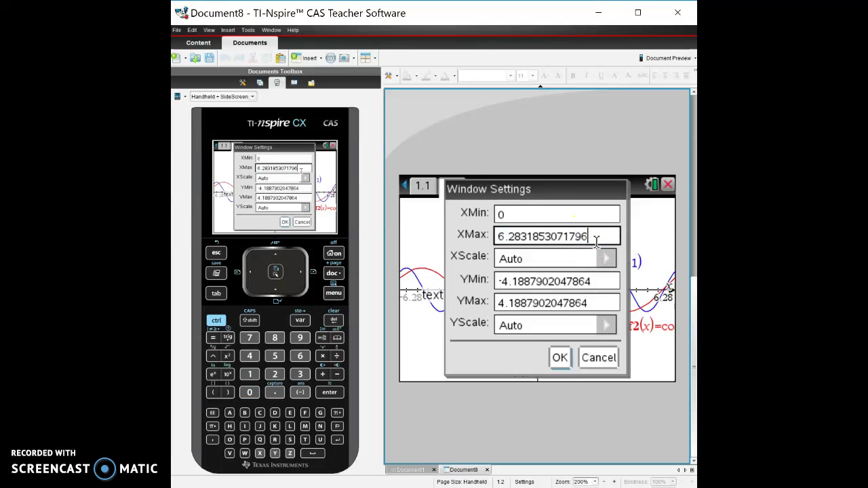
{"action": "left_click", "coordinate": [595, 236]}
{"action": "double_click", "coordinate": [595, 236]}
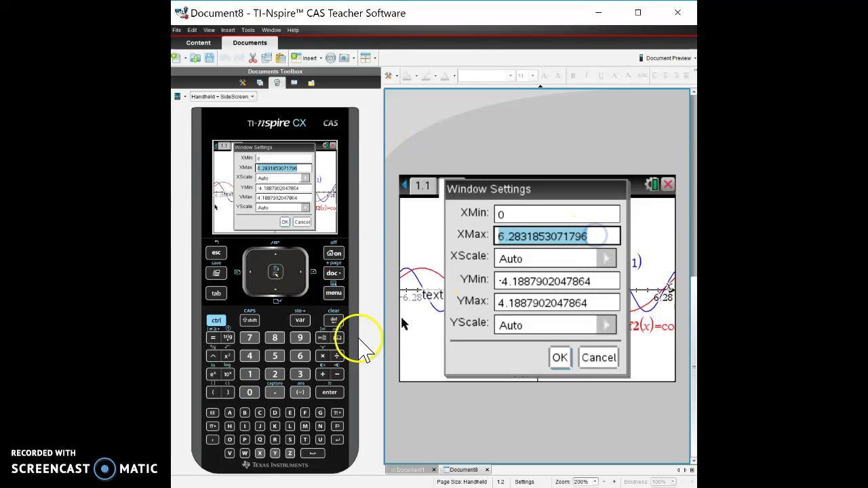
{"action": "left_click", "coordinate": [275, 375]}
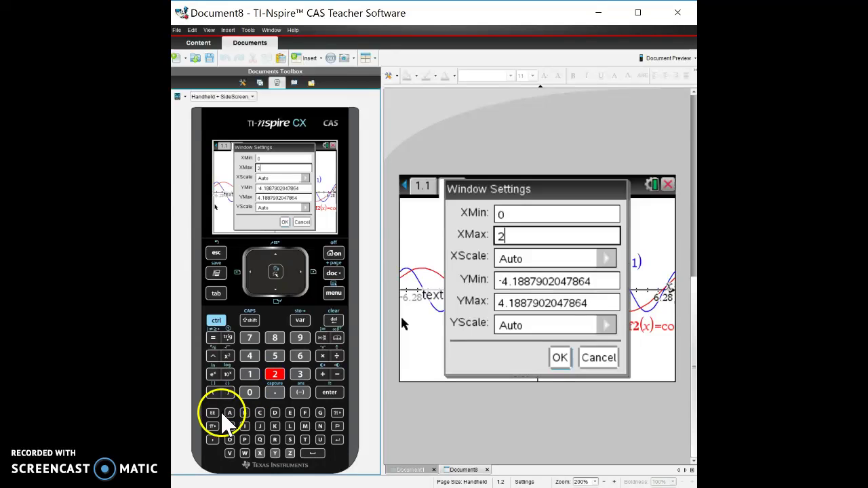
{"action": "left_click", "coordinate": [213, 426]}
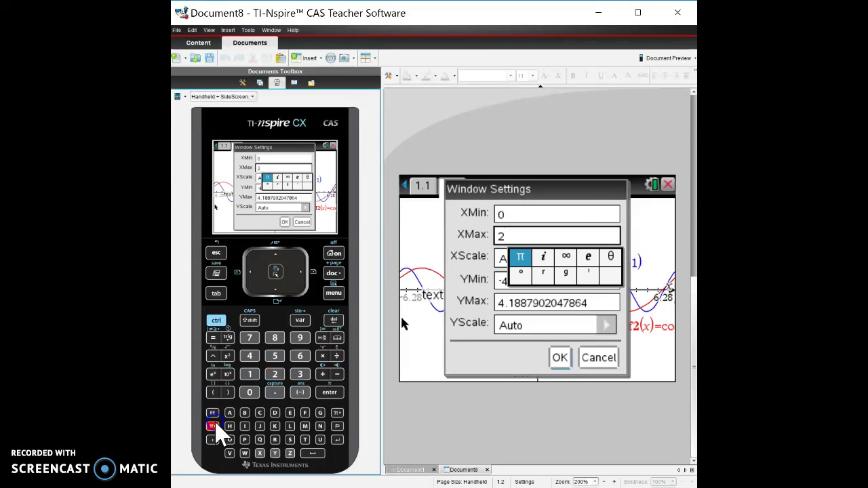
{"action": "left_click", "coordinate": [520, 258]}
{"action": "left_click", "coordinate": [520, 258]}
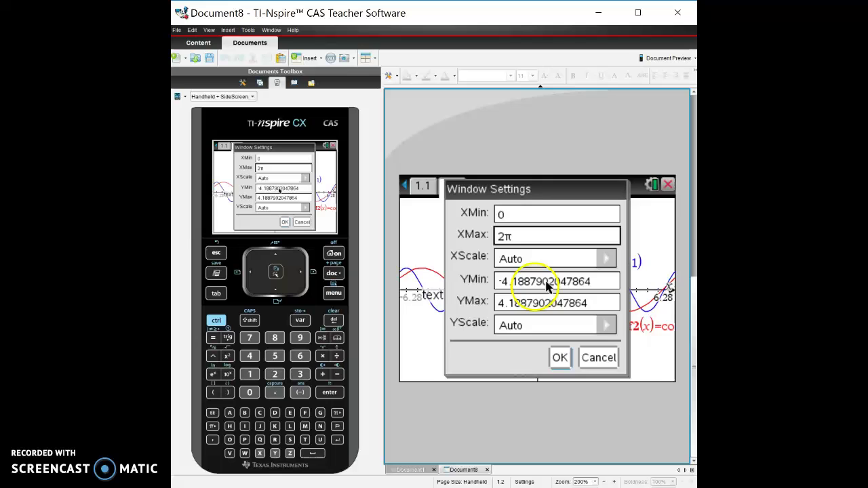
Set YMin to -2 and YMax to 2, then apply the window settings
{"action": "left_click", "coordinate": [600, 287]}
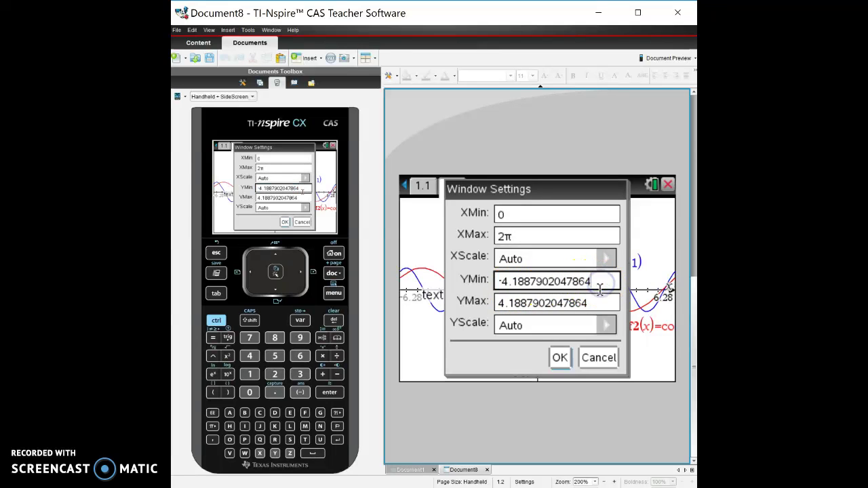
{"action": "double_click", "coordinate": [600, 286]}
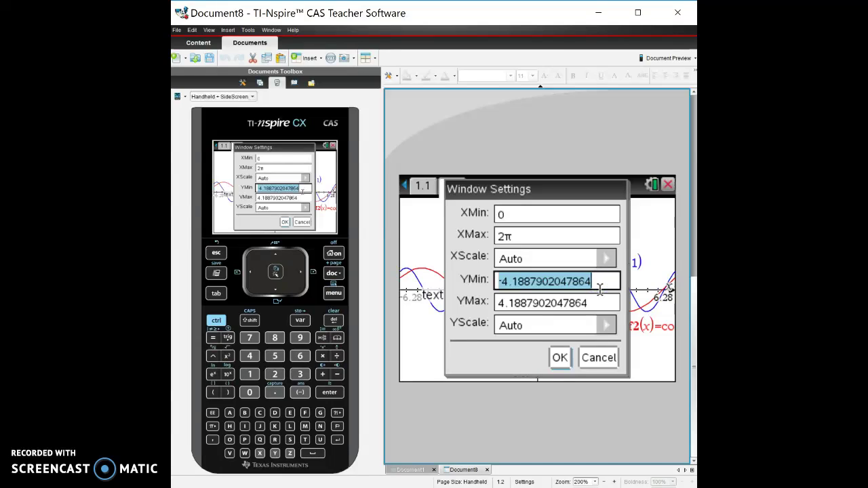
{"action": "type", "text": "-2"}
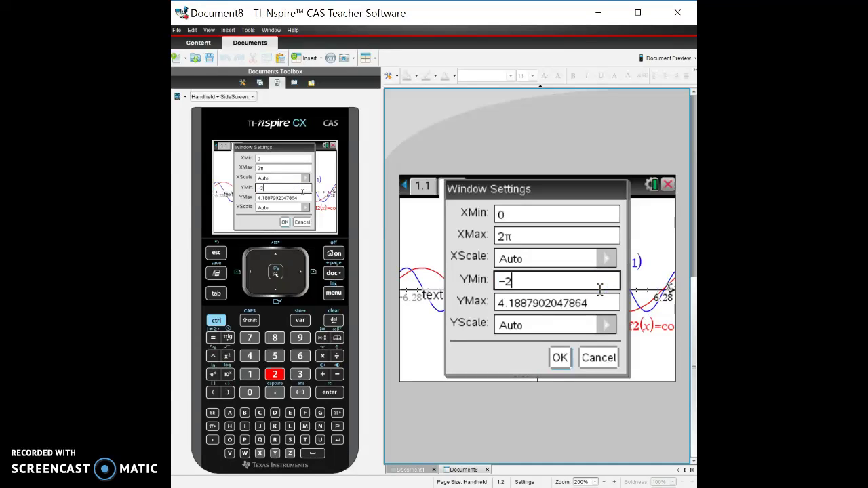
{"action": "key", "text": "BackSpace"}
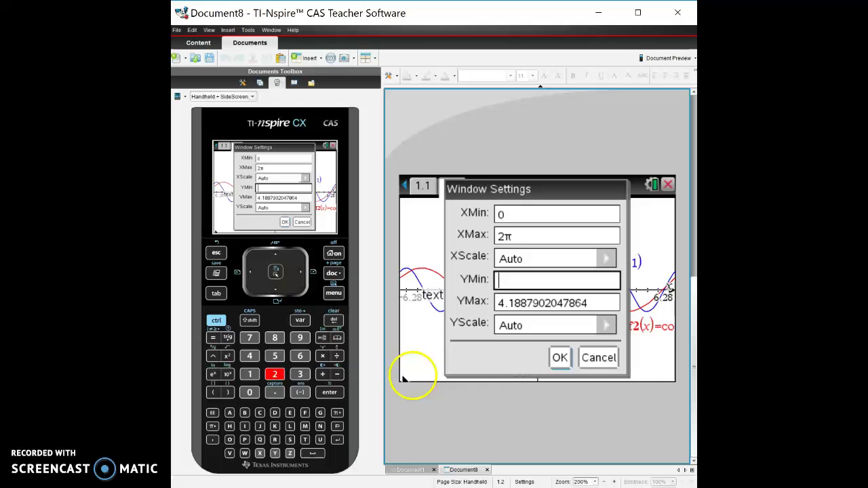
{"action": "left_click", "coordinate": [301, 392]}
{"action": "left_click", "coordinate": [275, 375]}
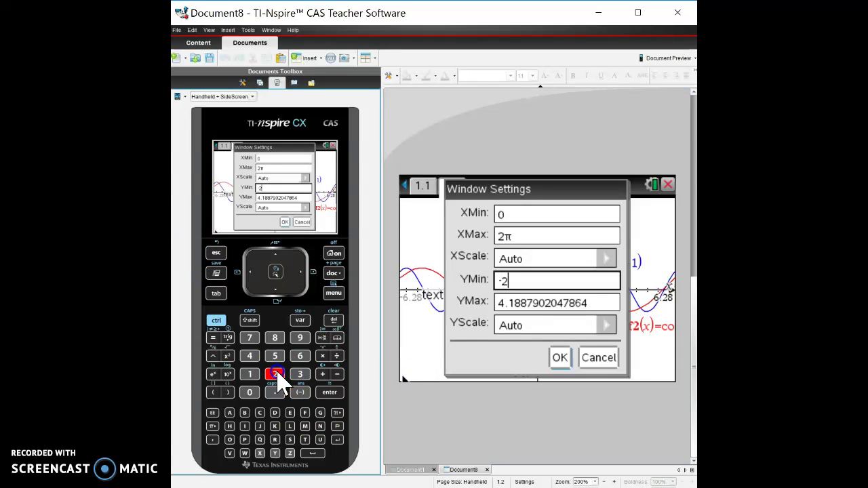
{"action": "left_click", "coordinate": [597, 303]}
{"action": "type", "text": "2"}
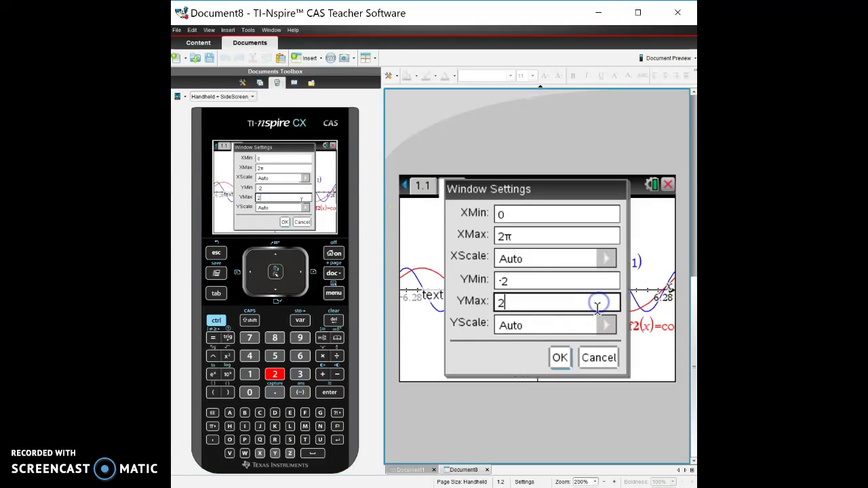
{"action": "left_click", "coordinate": [559, 358]}
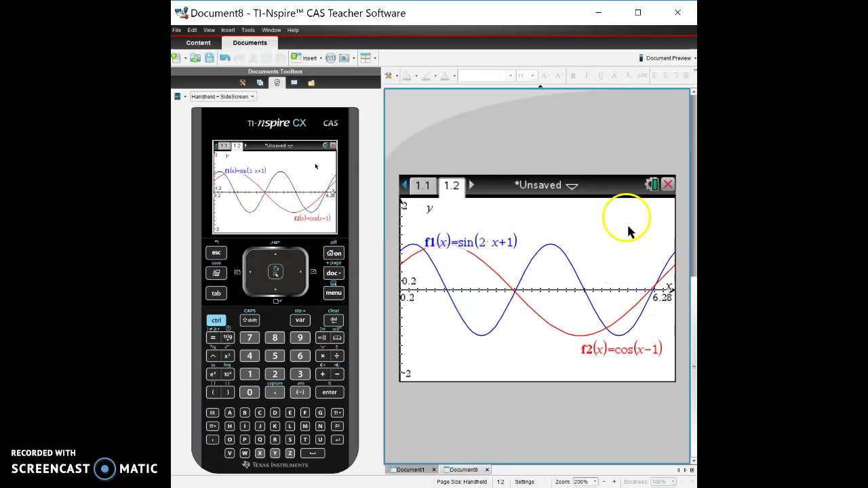
Find the first intersection of f1 and f2 and place its (0.524, 0.889) label left of the point
{"action": "left_click", "coordinate": [334, 294]}
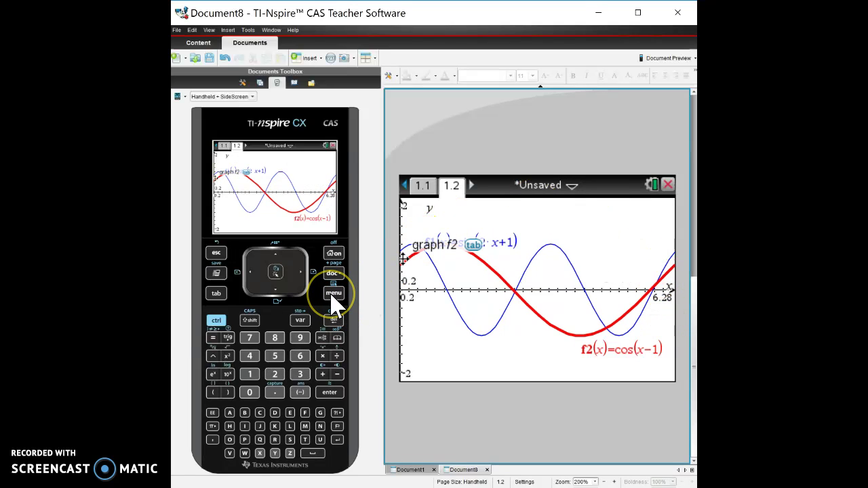
{"action": "left_click", "coordinate": [404, 259]}
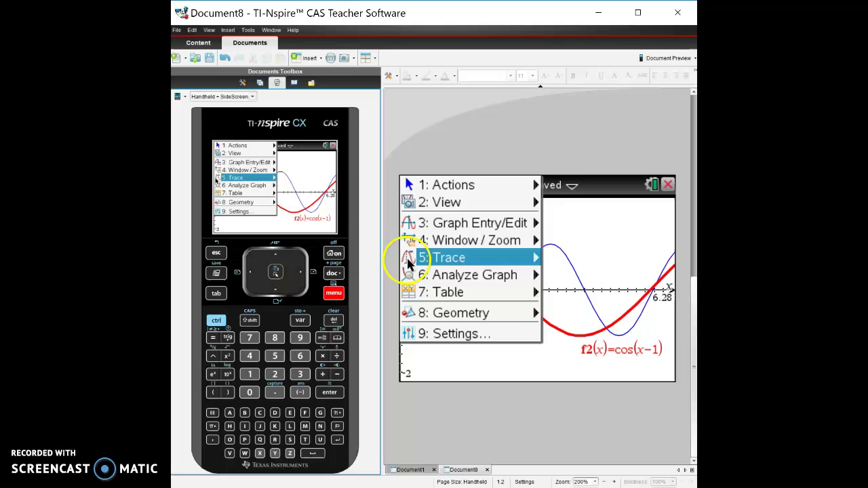
{"action": "left_click", "coordinate": [467, 277]}
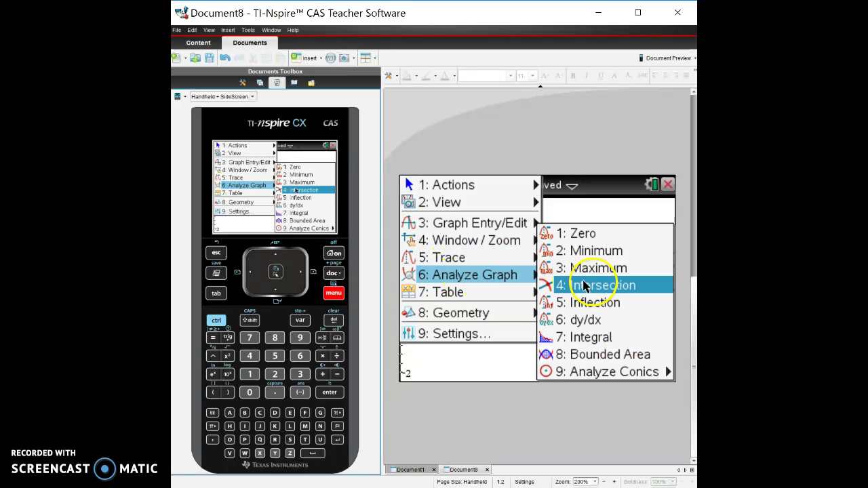
{"action": "left_click", "coordinate": [585, 288]}
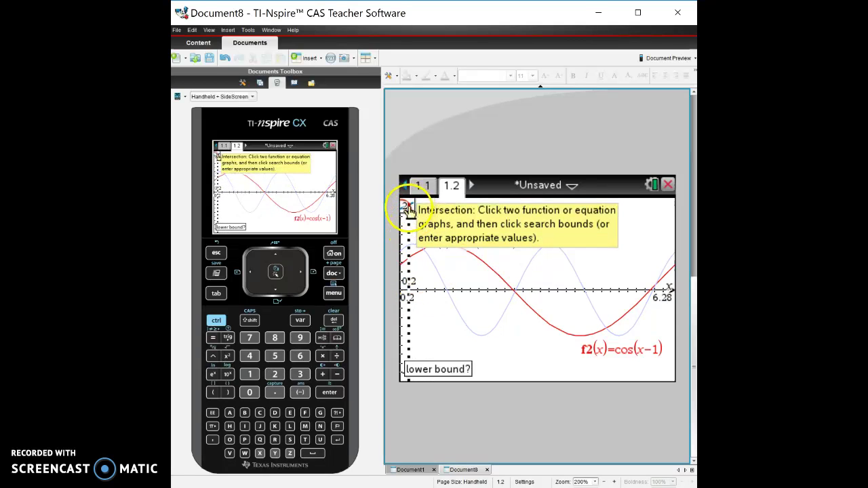
{"action": "left_click", "coordinate": [413, 210]}
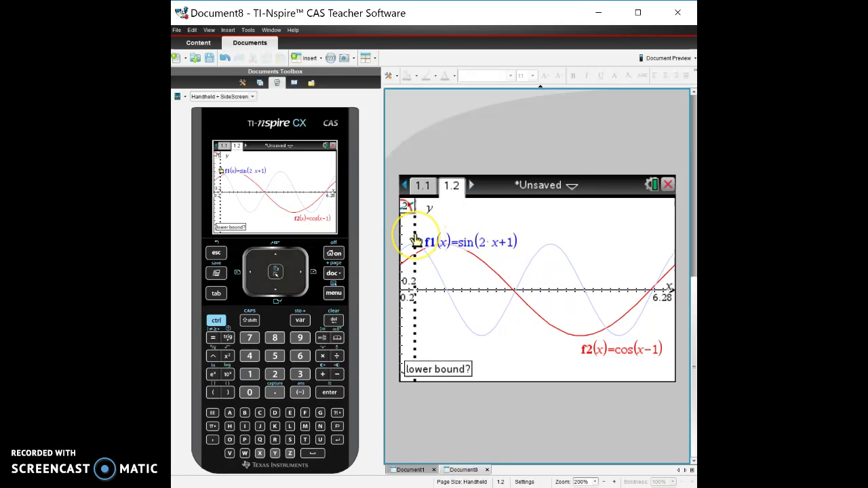
{"action": "left_click", "coordinate": [416, 241]}
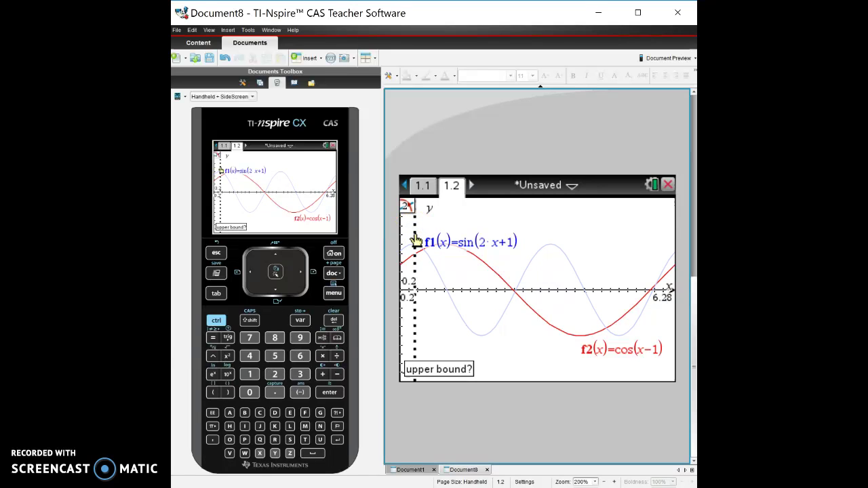
{"action": "left_click", "coordinate": [459, 238]}
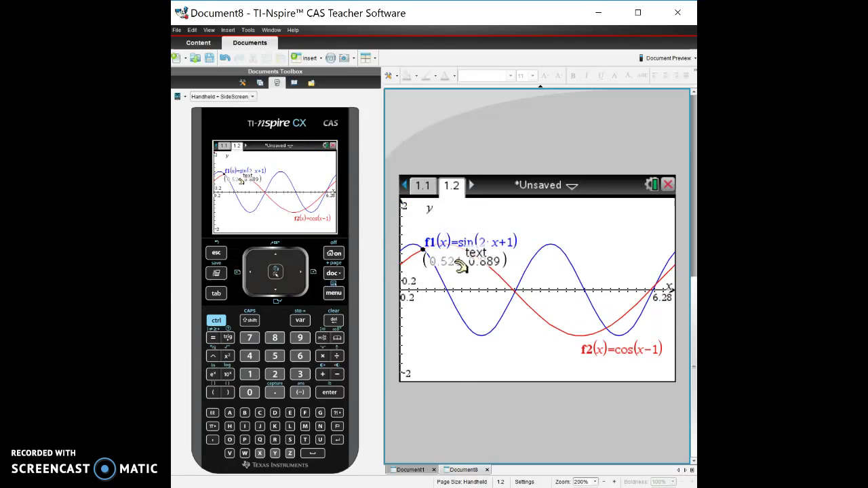
{"action": "left_click_drag", "start_coordinate": [453, 279], "coordinate": [433, 284]}
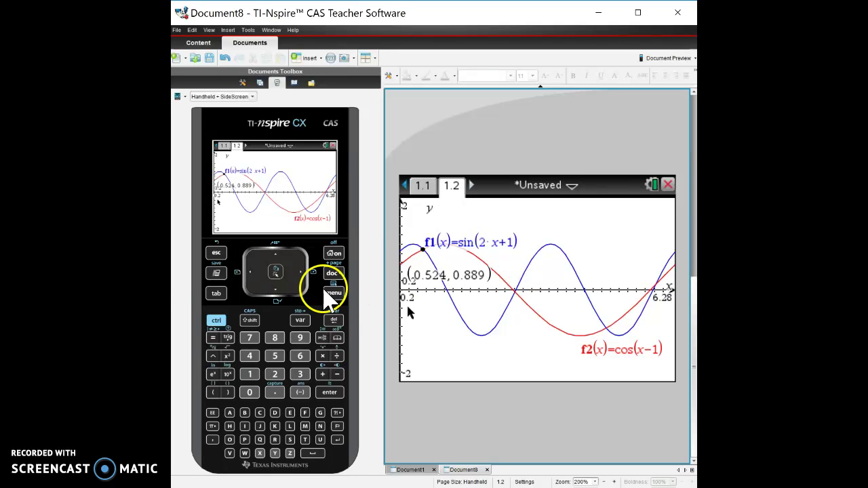
Set the graph's Display Digits to Float 4 so the intersection reads (0.5236, 0.8887)
{"action": "left_click", "coordinate": [332, 294]}
{"action": "left_click", "coordinate": [442, 333]}
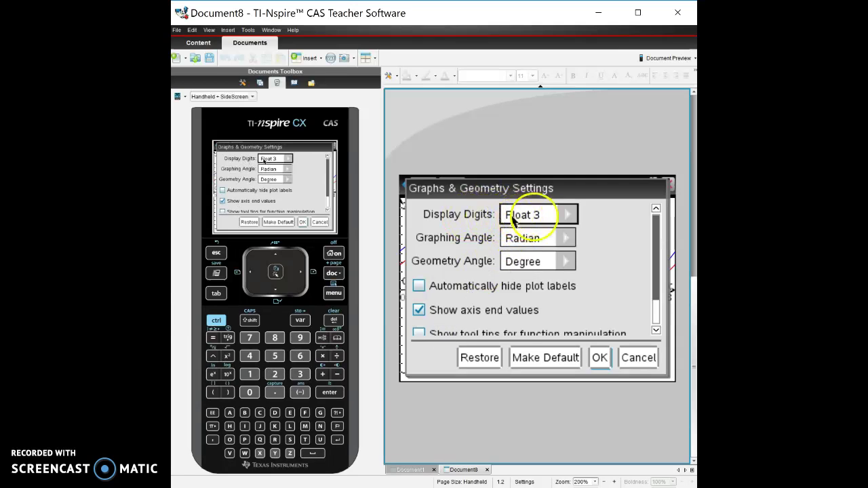
{"action": "left_click", "coordinate": [567, 215]}
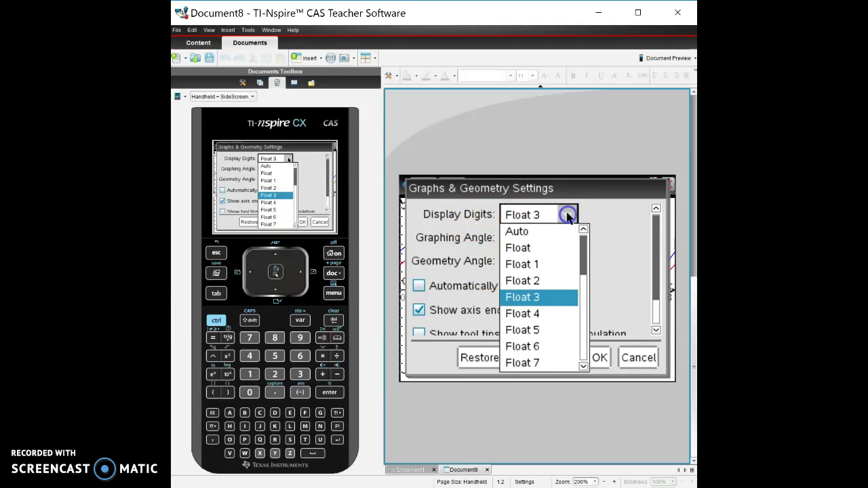
{"action": "left_click", "coordinate": [525, 314]}
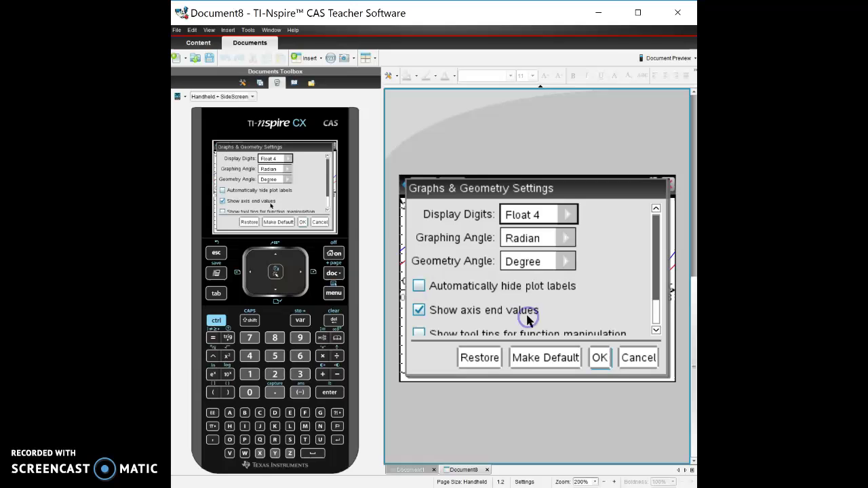
{"action": "left_click", "coordinate": [603, 358]}
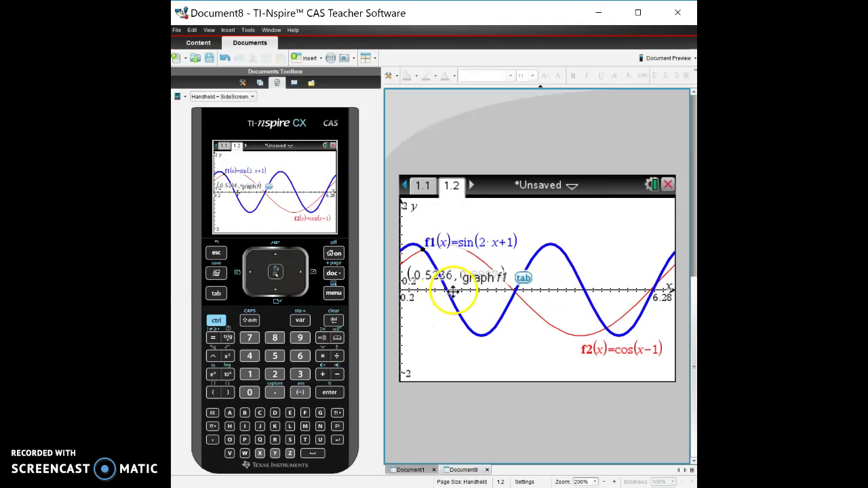
Mark the second intersection at (2.618, -0.0472) and drag its label left of the point
{"action": "left_click", "coordinate": [336, 293]}
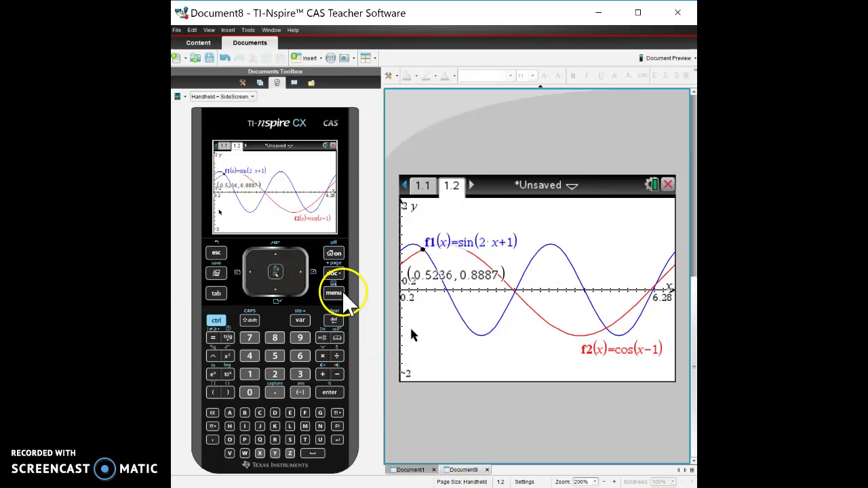
{"action": "left_click", "coordinate": [438, 274]}
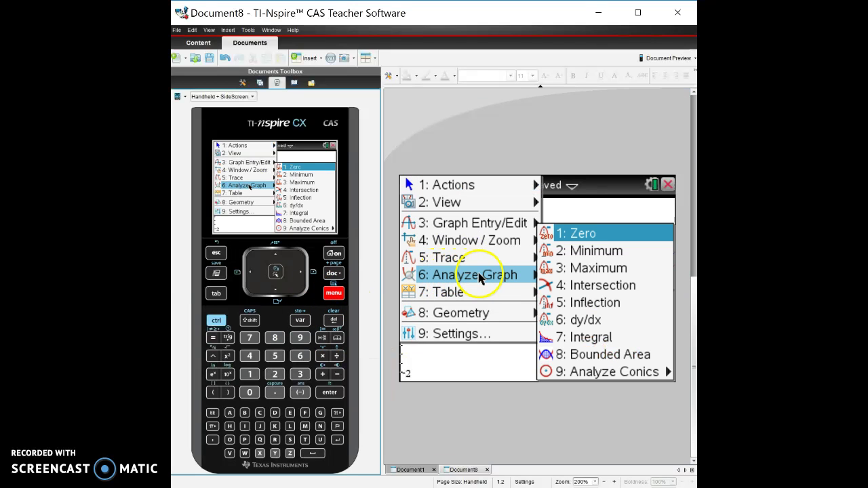
{"action": "left_click", "coordinate": [586, 288]}
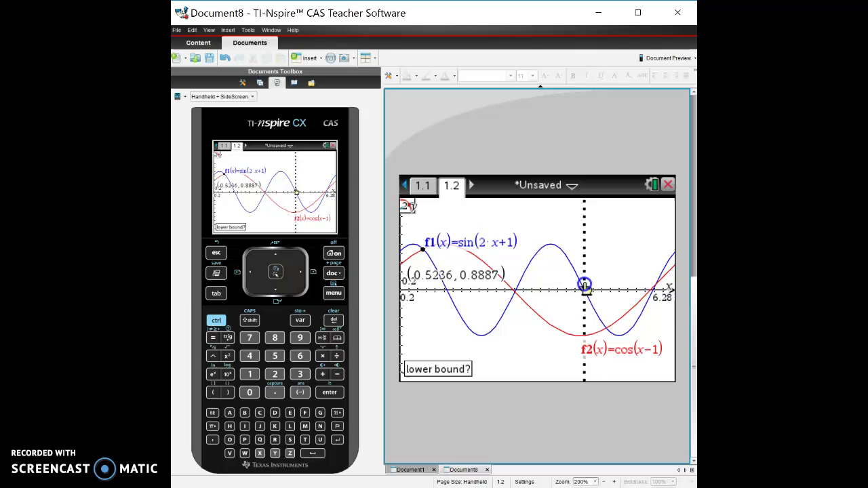
{"action": "left_click", "coordinate": [492, 324]}
{"action": "left_click_drag", "start_coordinate": [493, 325], "coordinate": [479, 299]}
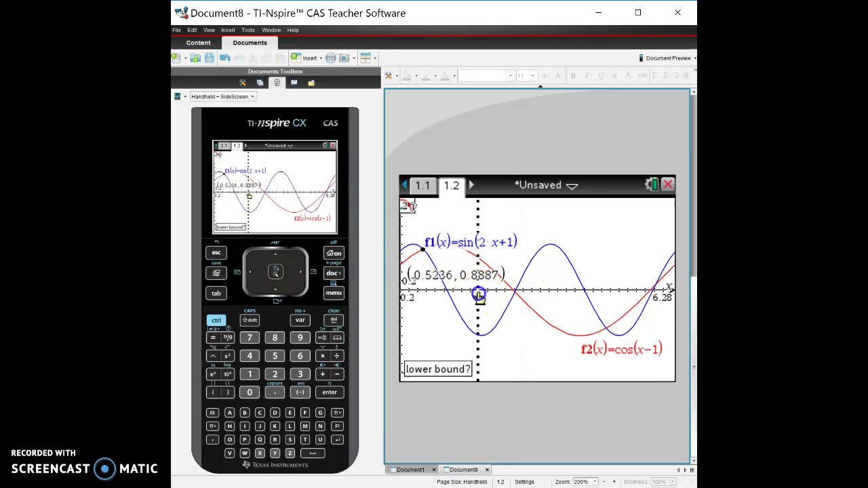
{"action": "left_click", "coordinate": [478, 298]}
{"action": "left_click", "coordinate": [547, 299]}
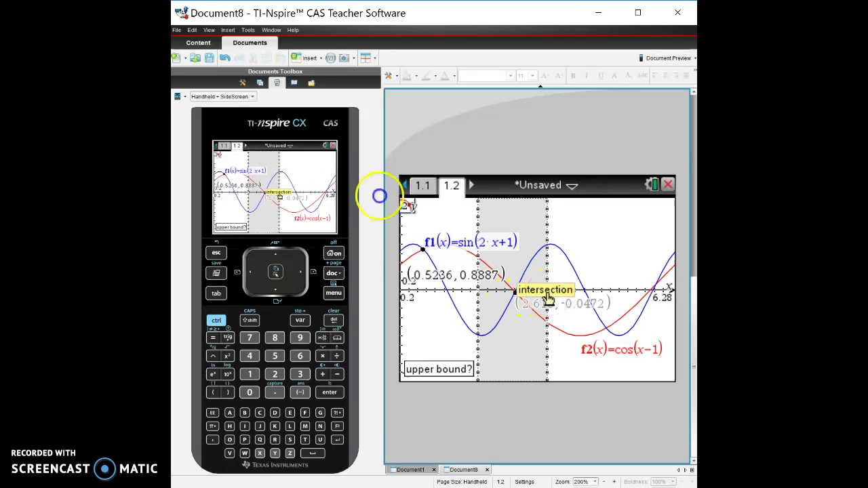
{"action": "left_click_drag", "start_coordinate": [545, 306], "coordinate": [495, 307]}
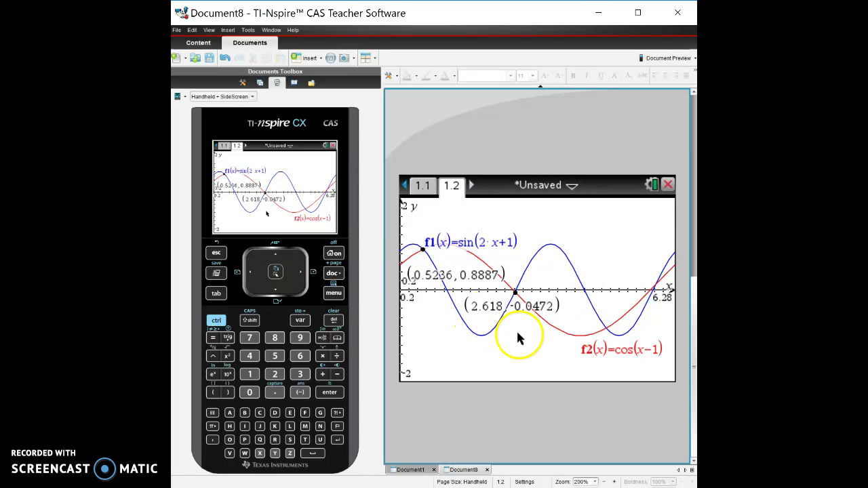
Mark the third intersection at (4.712, -0.8415) and move its label clear of the curves
{"action": "left_click", "coordinate": [333, 293]}
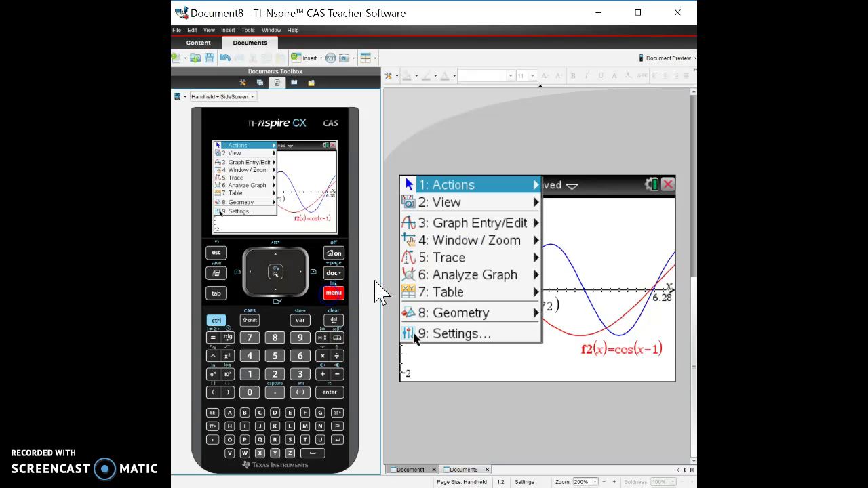
{"action": "left_click", "coordinate": [467, 276]}
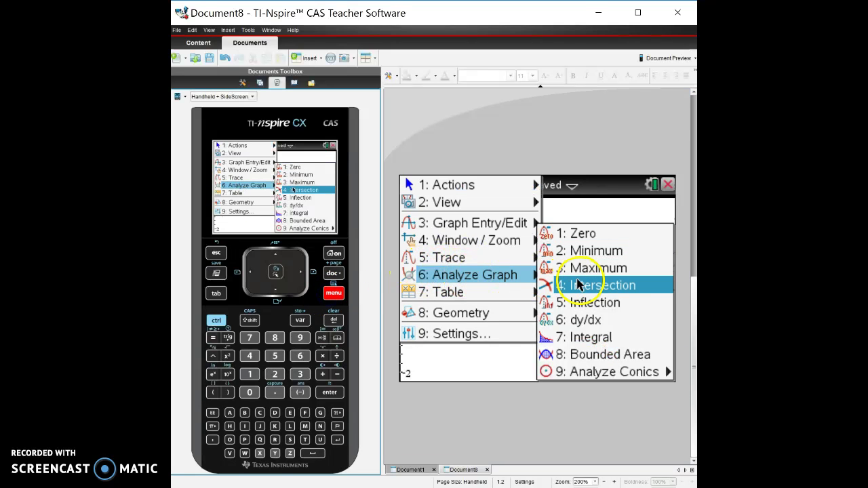
{"action": "left_click", "coordinate": [580, 287]}
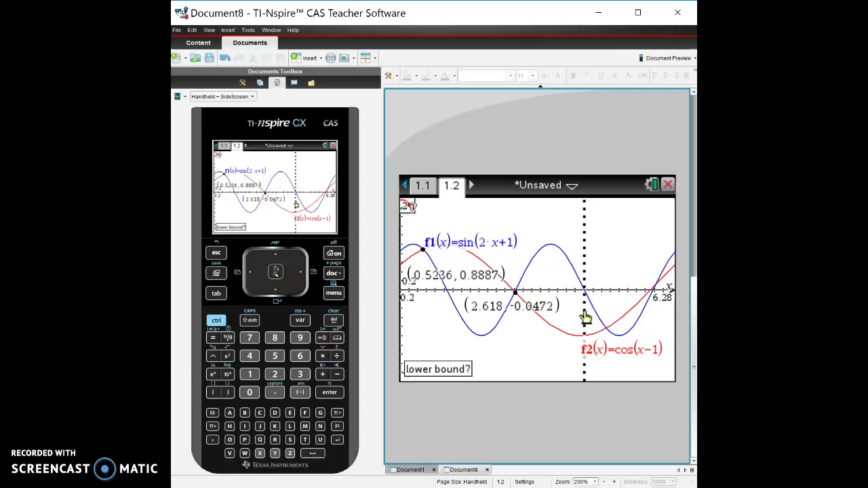
{"action": "left_click", "coordinate": [584, 318]}
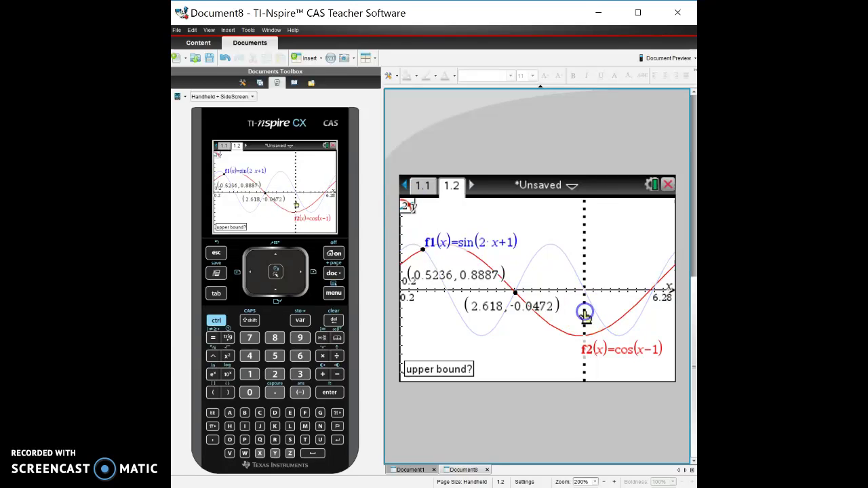
{"action": "left_click", "coordinate": [632, 314]}
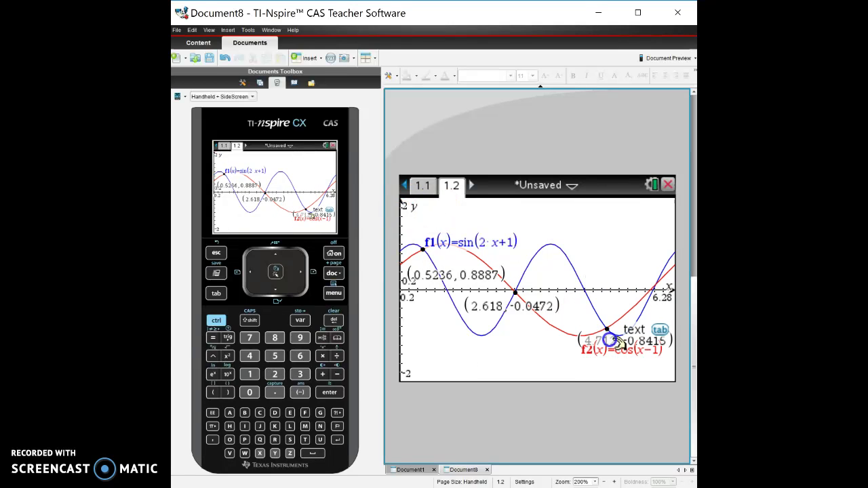
{"action": "left_click_drag", "start_coordinate": [617, 343], "coordinate": [577, 334]}
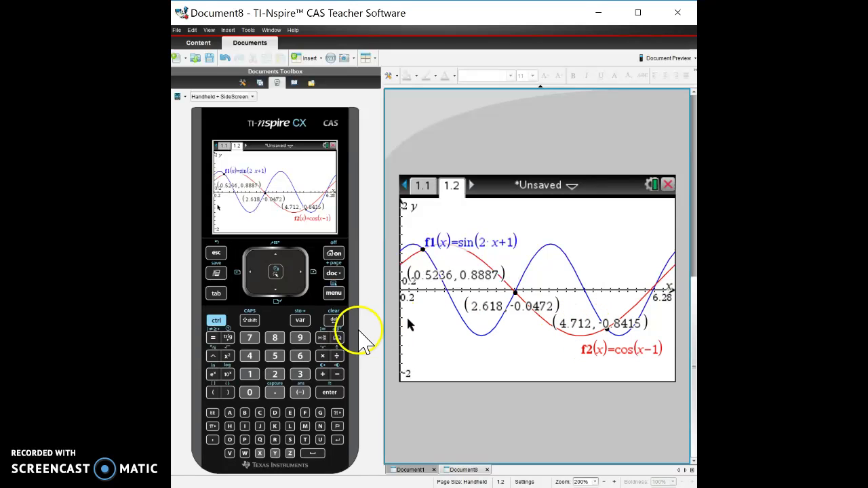
Mark the fourth intersection at (5.854, 0.1411) and place its label above the point
{"action": "left_click", "coordinate": [334, 294]}
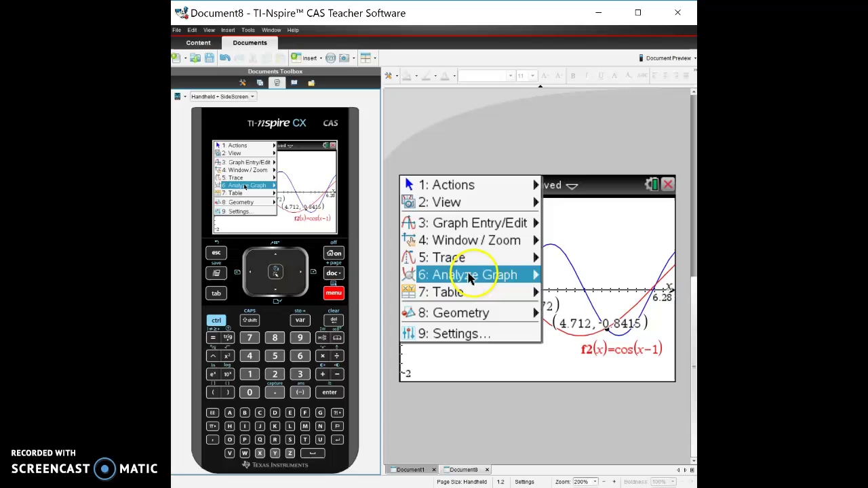
{"action": "mouse_move", "coordinate": [476, 276]}
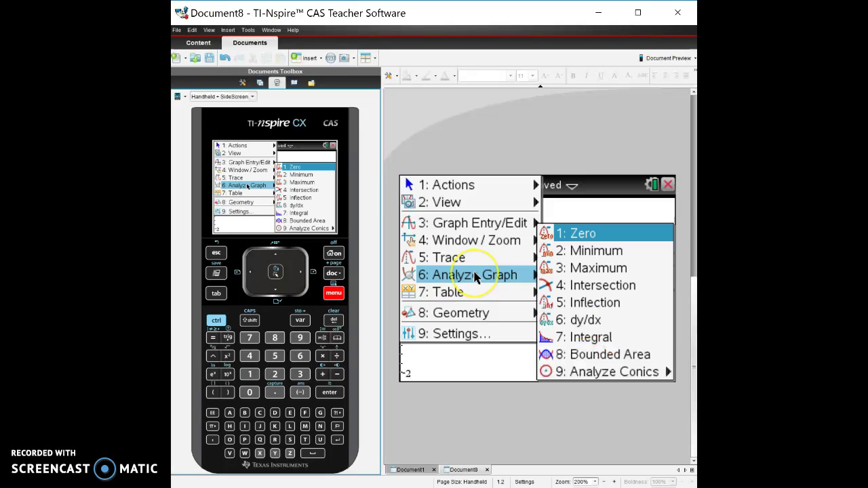
{"action": "left_click", "coordinate": [587, 286]}
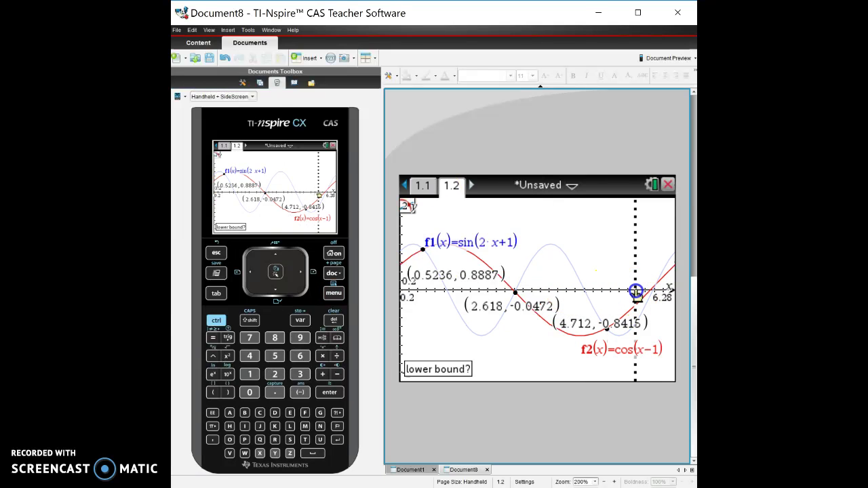
{"action": "left_click", "coordinate": [636, 291]}
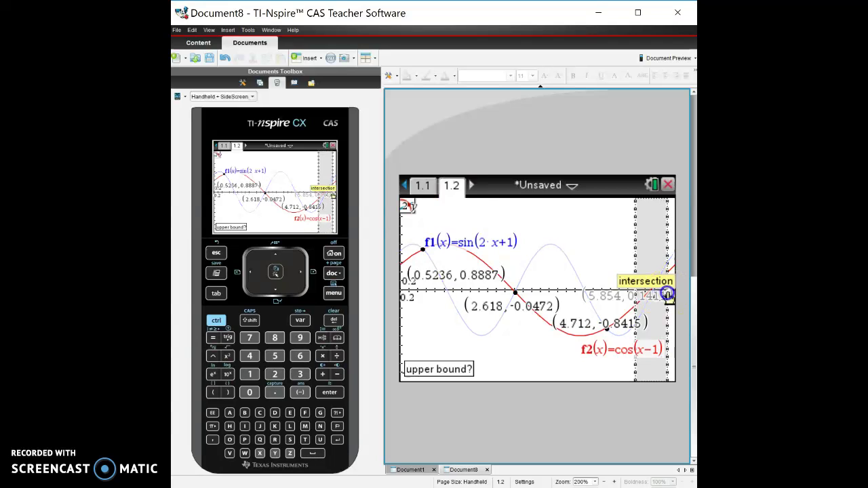
{"action": "left_click", "coordinate": [672, 296]}
{"action": "left_click_drag", "start_coordinate": [631, 298], "coordinate": [619, 269]}
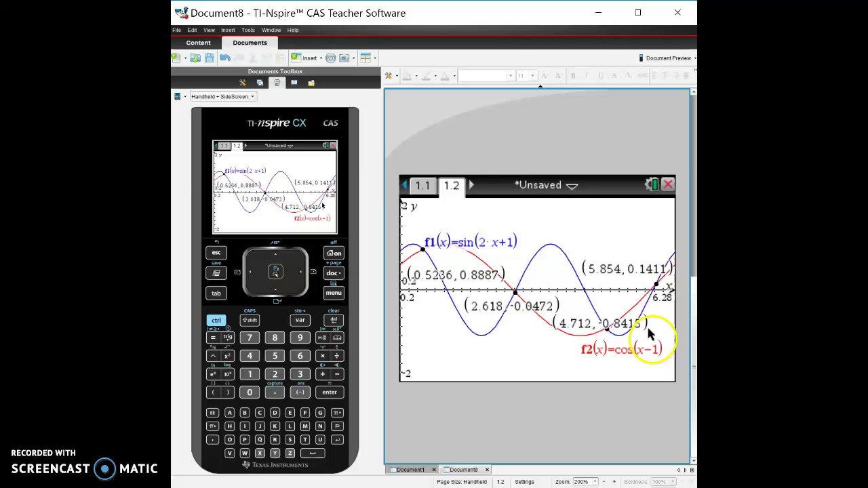